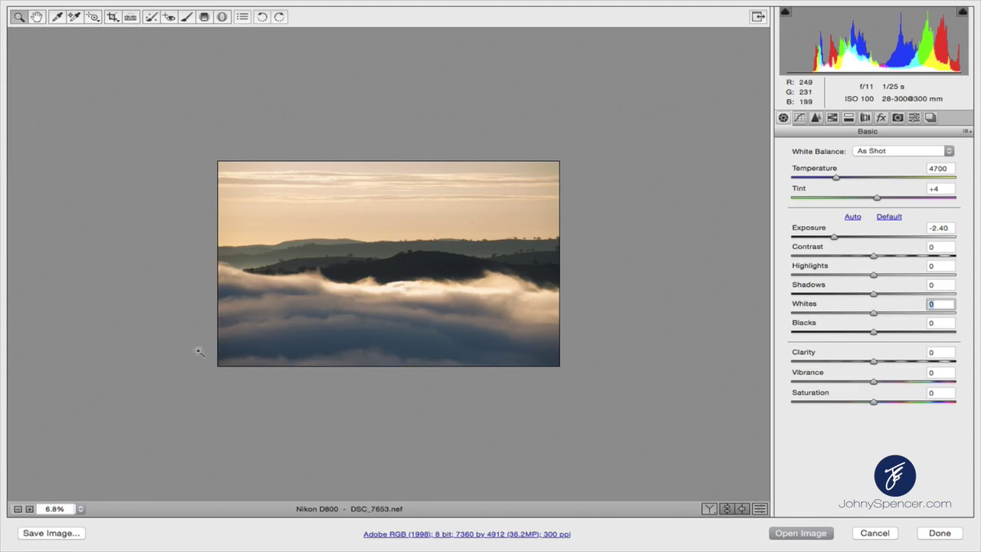
# Apply automatic values to the photo's Whites (+4) and Blacks (-66), and raise Shadows to +27.
pyautogui.click(29, 509)
pyautogui.click(29, 509)
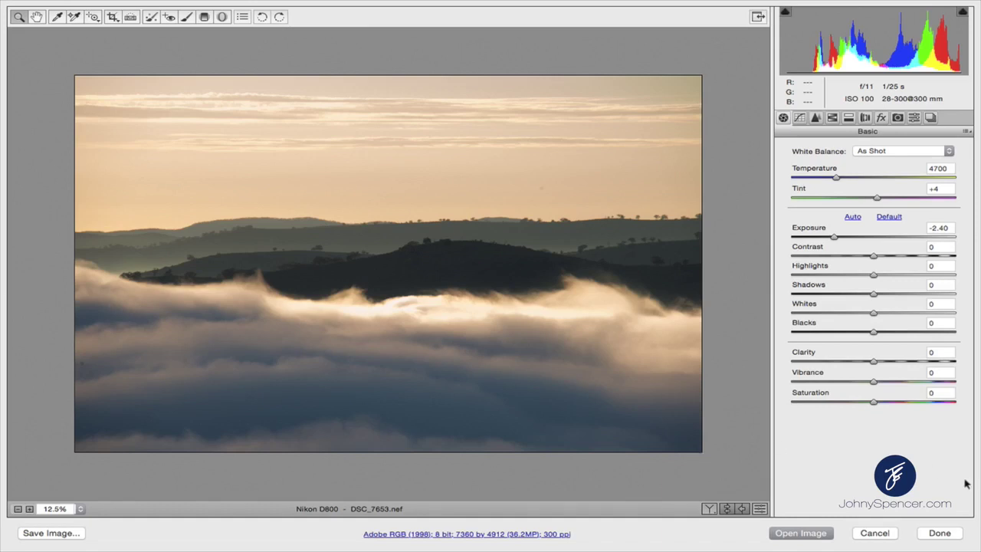
pyautogui.press('shift')
pyautogui.moveTo(872, 314); pyautogui.dragTo(873, 314)
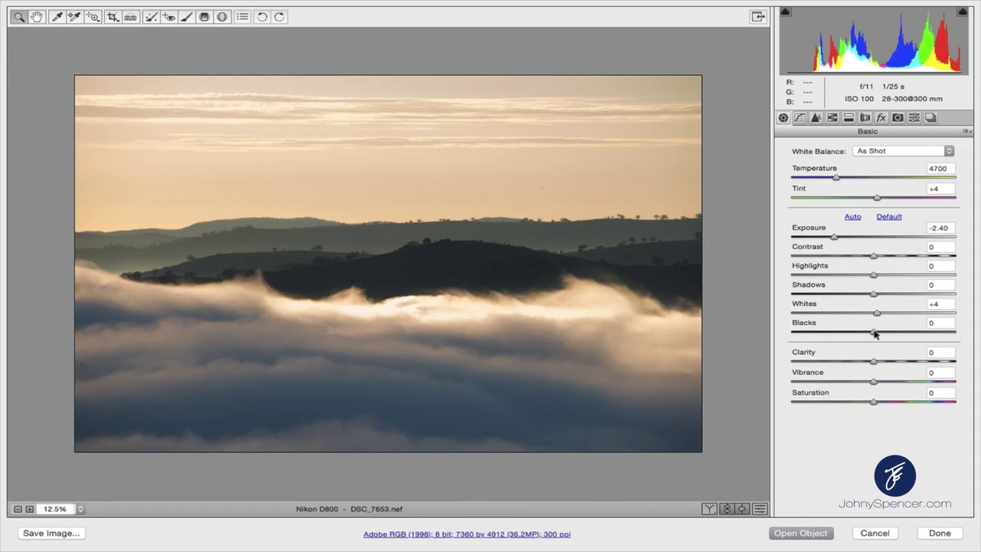
pyautogui.keyDown('shift'); pyautogui.doubleClick(875, 333); pyautogui.keyUp('shift')
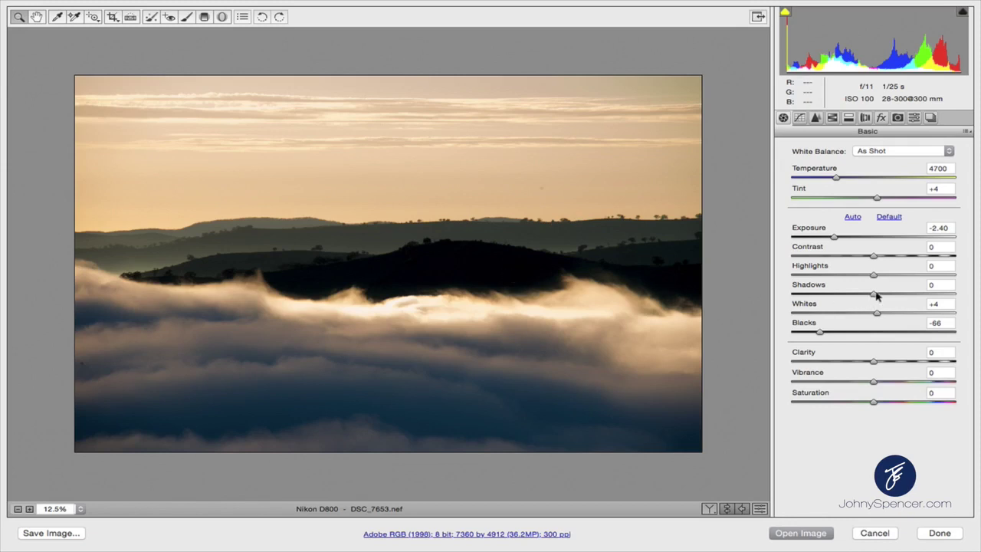
pyautogui.moveTo(877, 296); pyautogui.dragTo(897, 282)
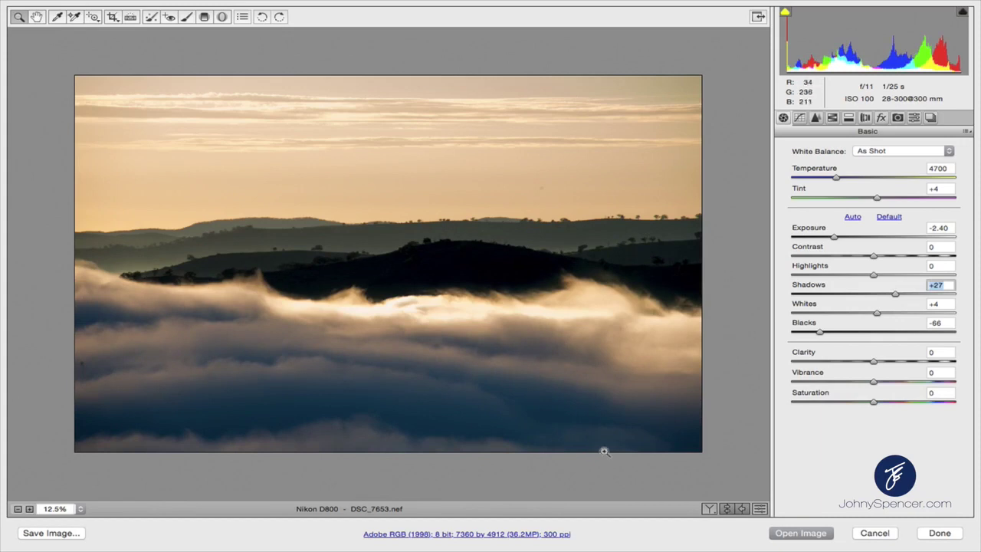
# Compare the before and after versions of the photo in the side-by-side and stacked preview layouts.
pyautogui.click(710, 509)
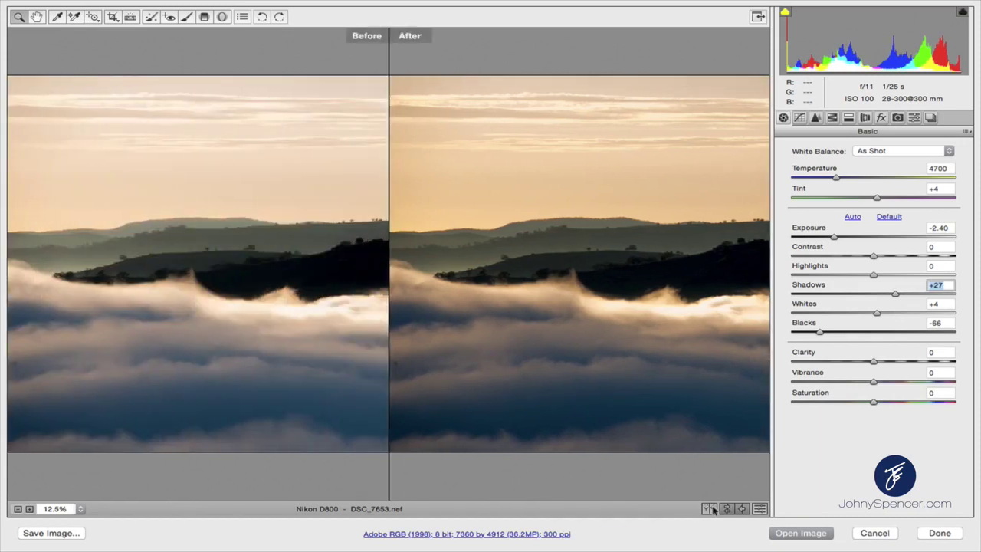
pyautogui.click(710, 509)
pyautogui.click(710, 509)
pyautogui.click(710, 509)
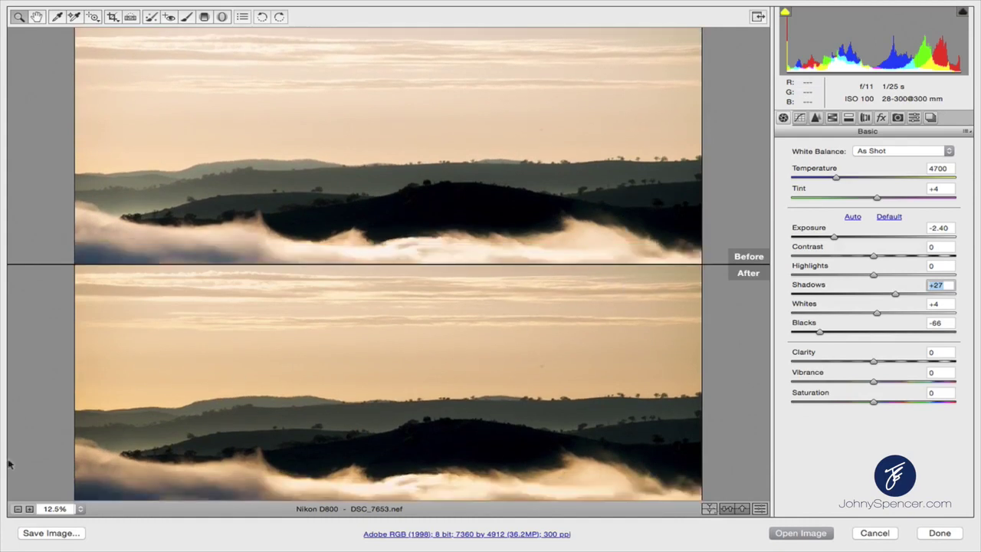
pyautogui.click(18, 509)
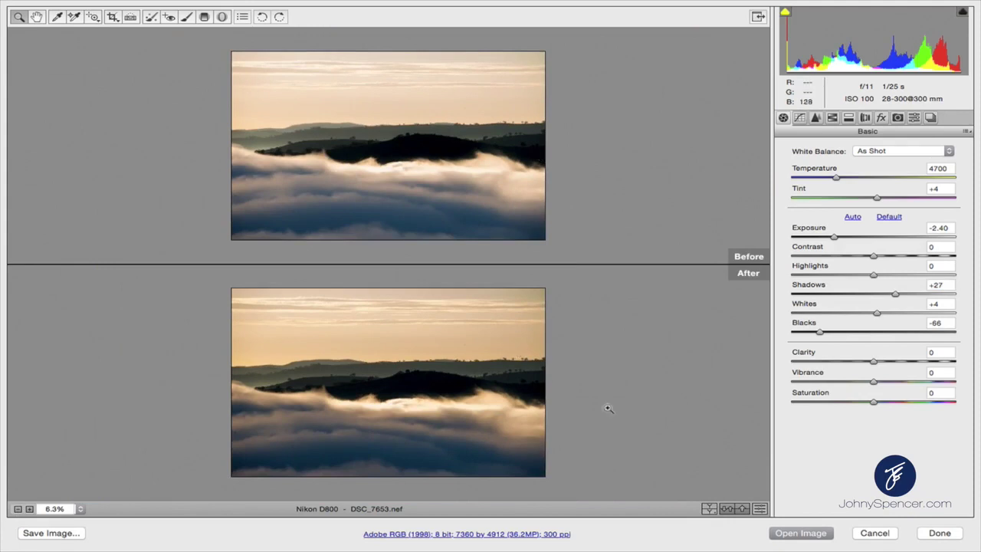
pyautogui.click(709, 510)
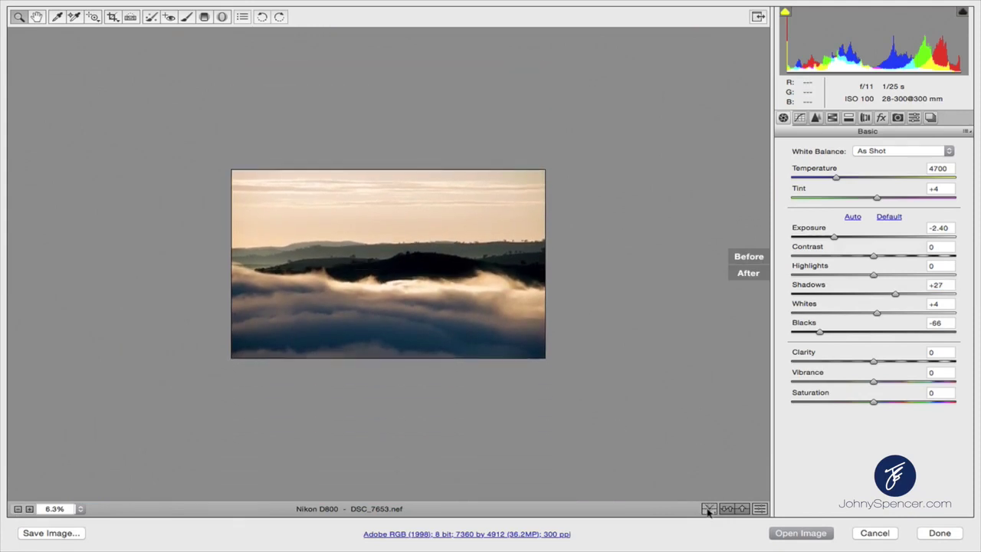
pyautogui.click(709, 510)
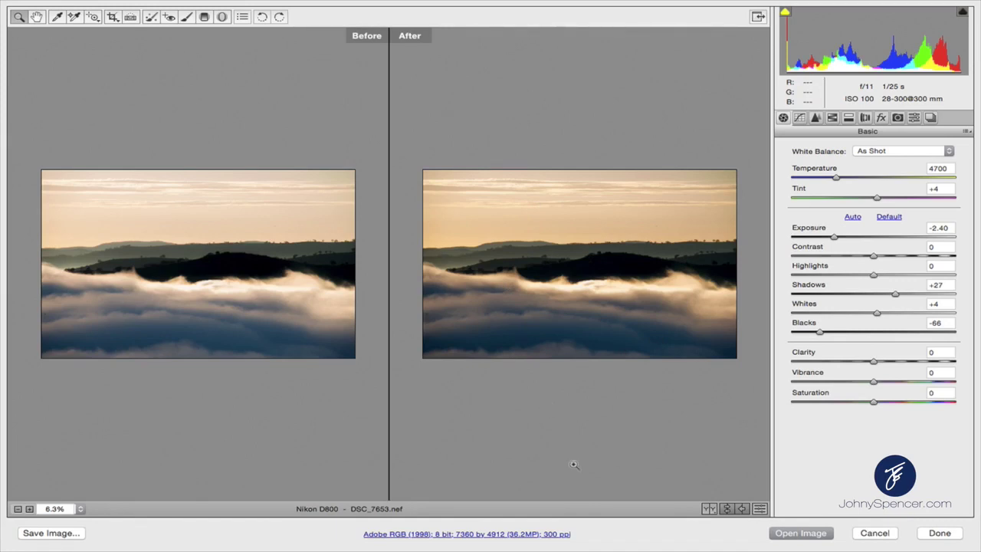
pyautogui.click(19, 510)
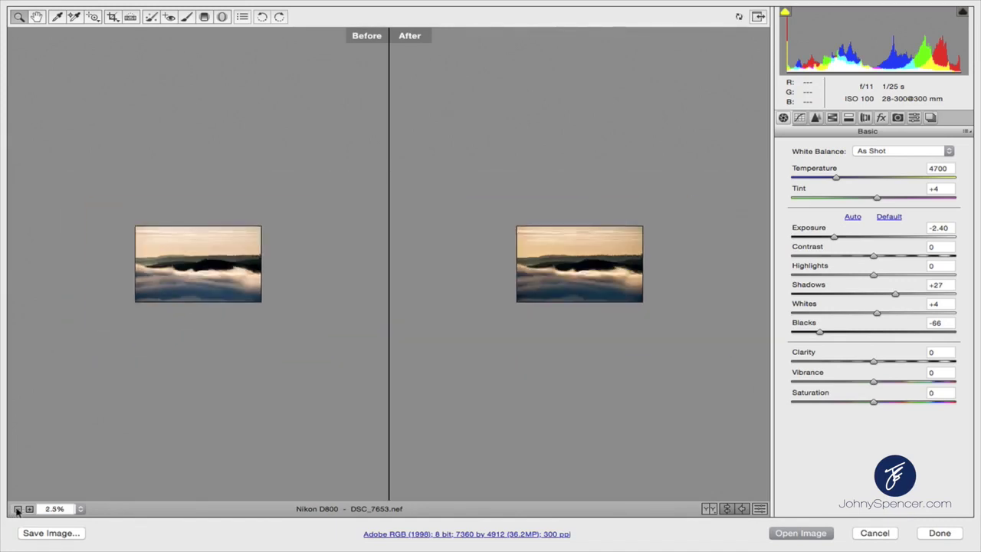
pyautogui.click(29, 509)
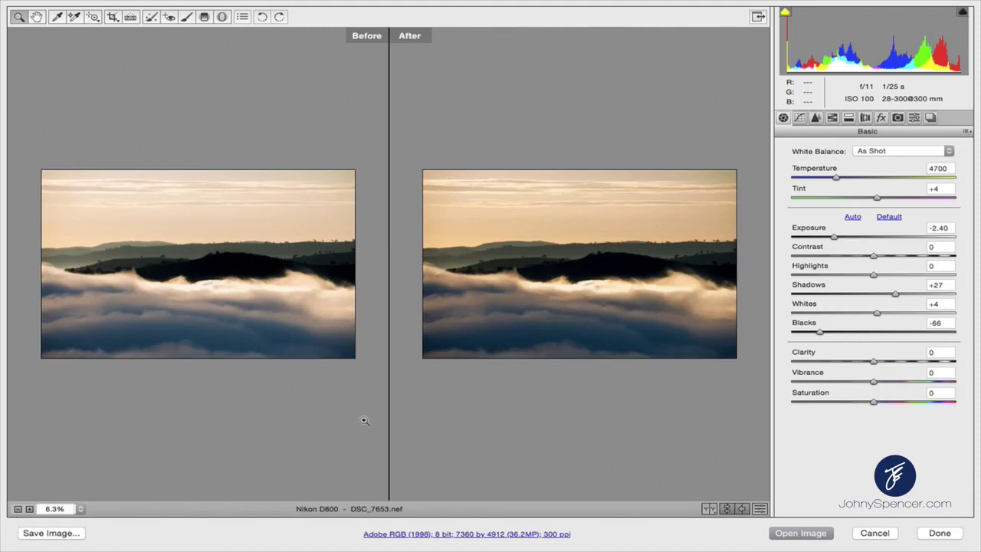
pyautogui.click(709, 509)
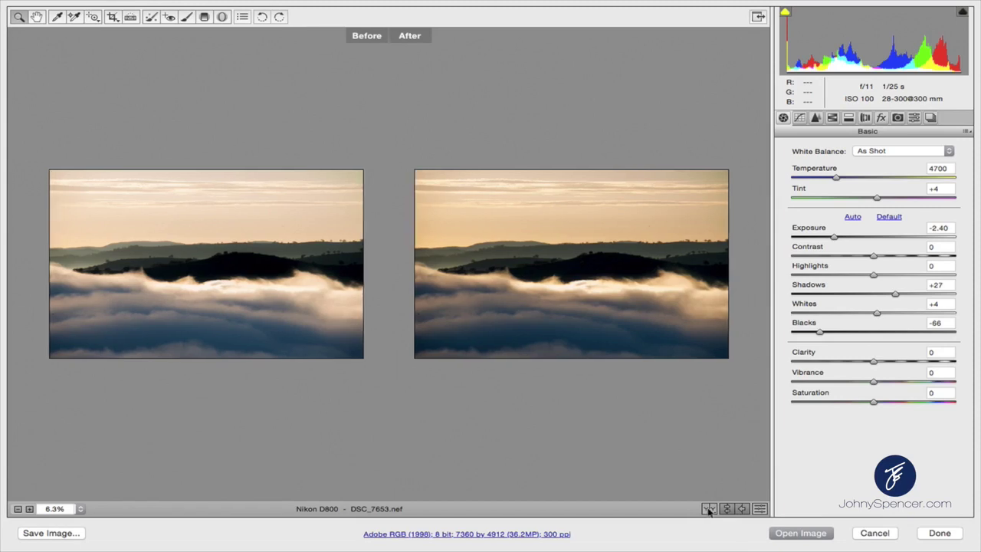
pyautogui.click(709, 509)
pyautogui.click(709, 509)
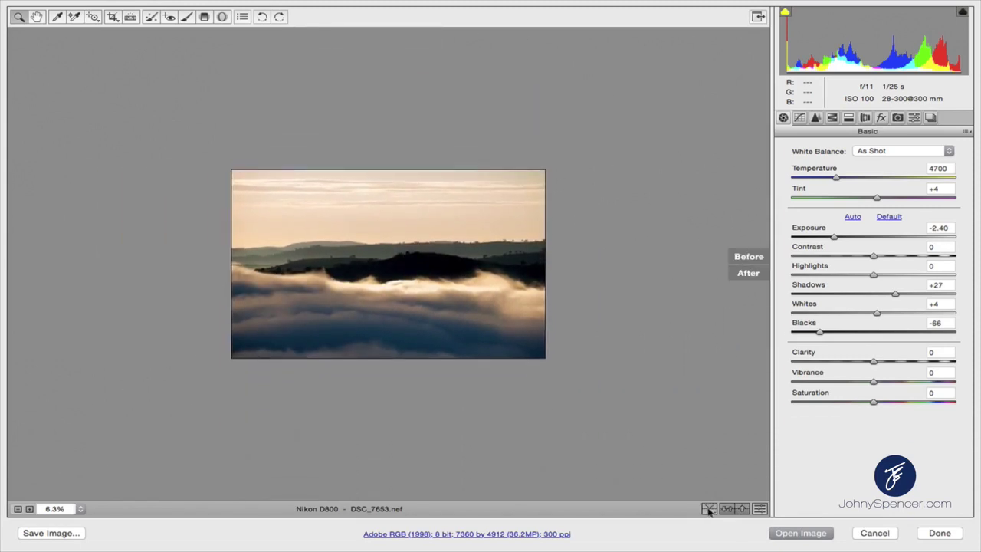
pyautogui.click(694, 414)
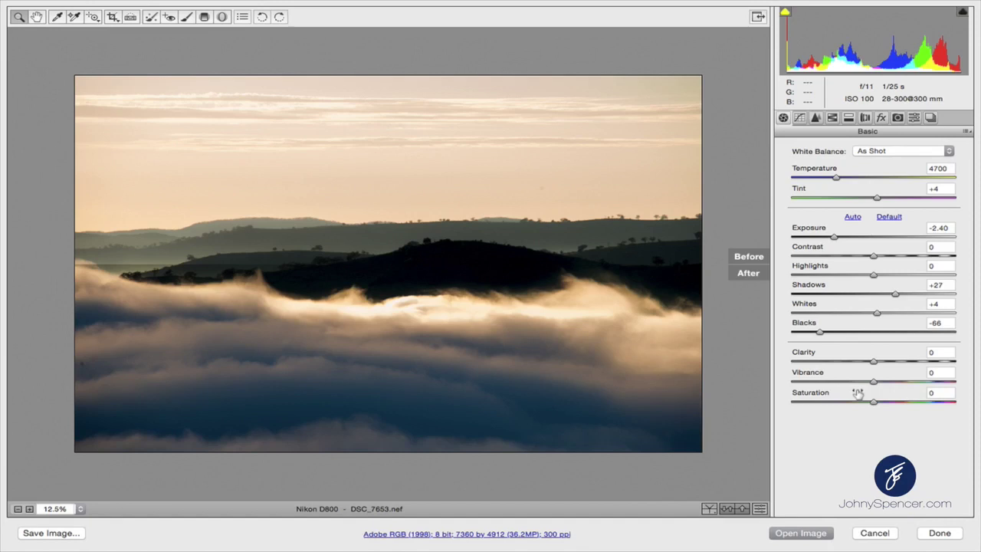
# Fine-tune Whites to +5 and Blacks to -62, checking both with the clipping preview.
pyautogui.press('alt')
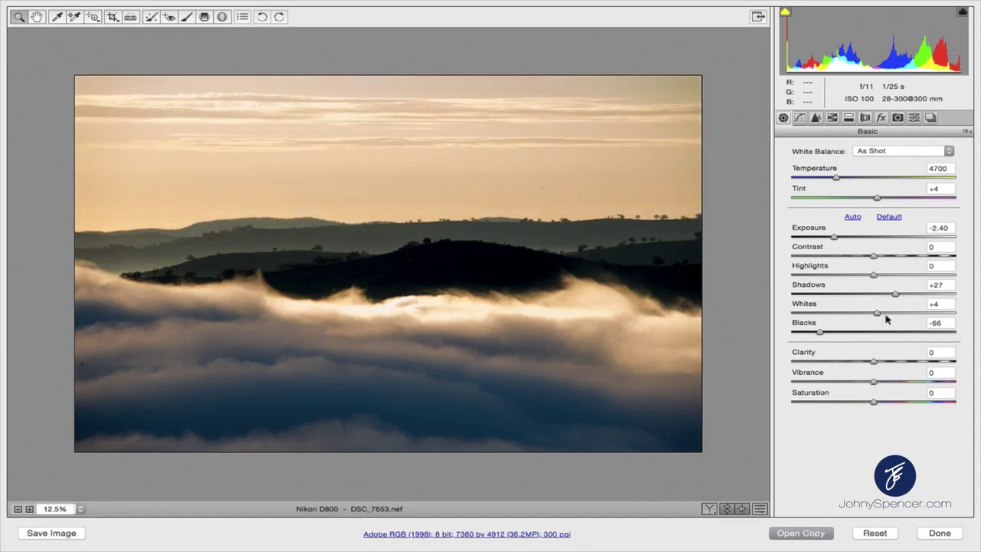
pyautogui.keyDown('alt'); pyautogui.click(877, 312); pyautogui.keyUp('alt')
pyautogui.moveTo(877, 313); pyautogui.dragTo(876, 312)
pyautogui.moveTo(820, 333); pyautogui.dragTo(823, 334)
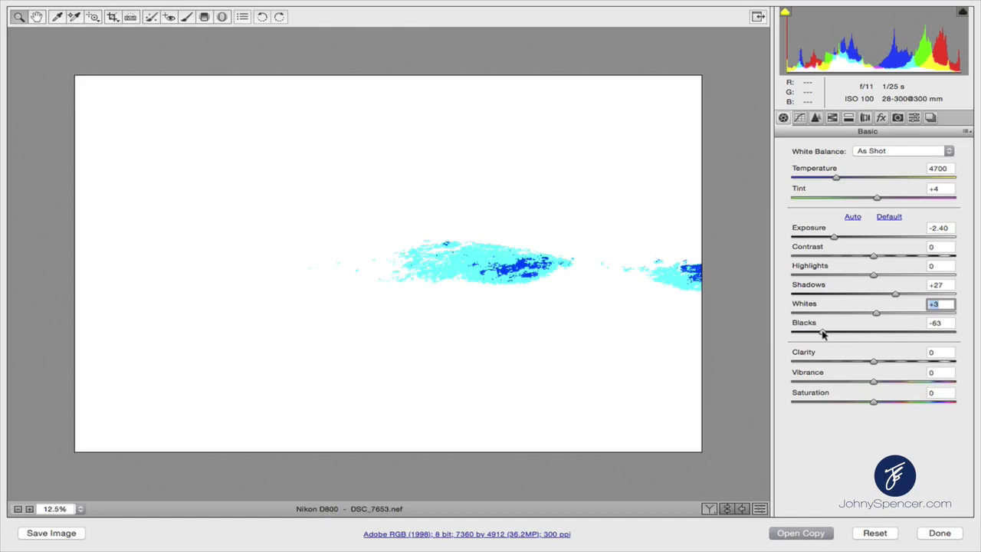
pyautogui.moveTo(822, 334)
pyautogui.mouseDown()
pyautogui.moveTo(814, 334)
pyautogui.moveTo(824, 335)
pyautogui.mouseUp()
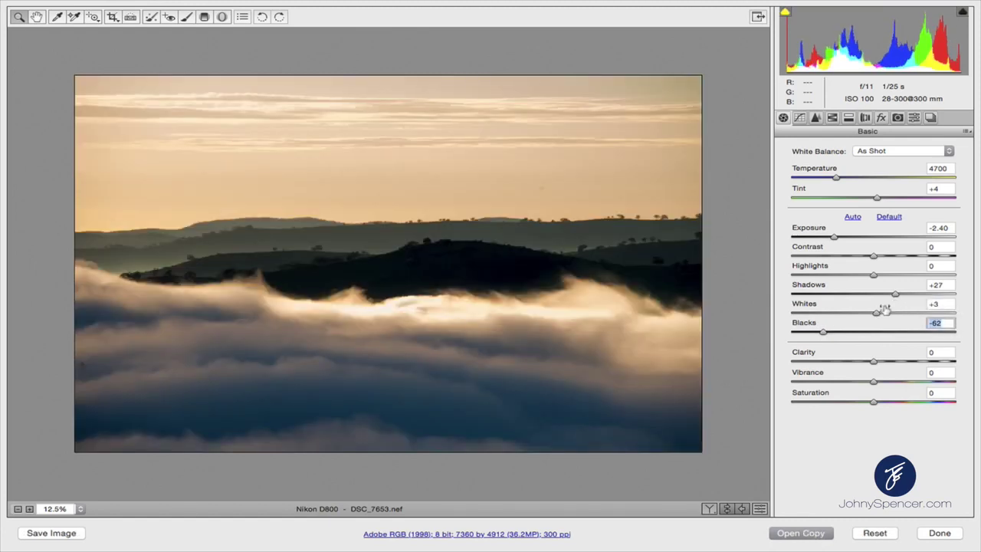
pyautogui.moveTo(876, 314); pyautogui.dragTo(878, 314)
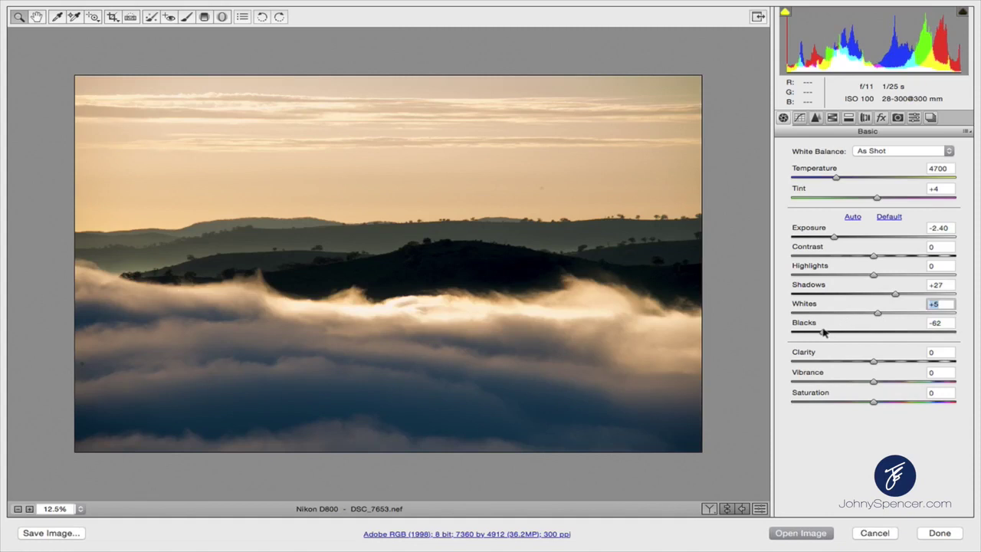
# Reset Blacks and Whites to their defaults and open the raw photo DSC_7653.nef in Photoshop.
pyautogui.doubleClick(824, 331)
pyautogui.doubleClick(877, 313)
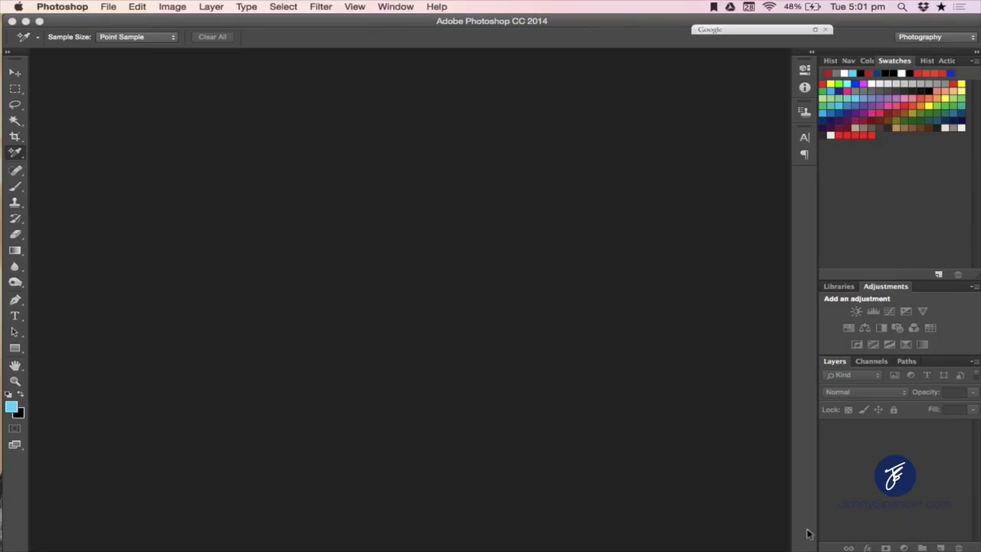
pyautogui.click(809, 534)
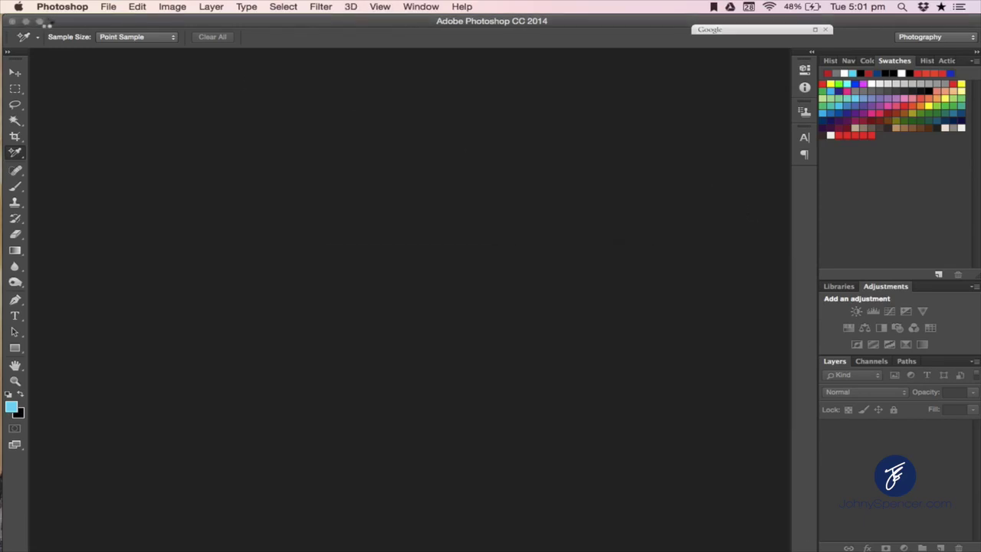
pyautogui.click(619, 331)
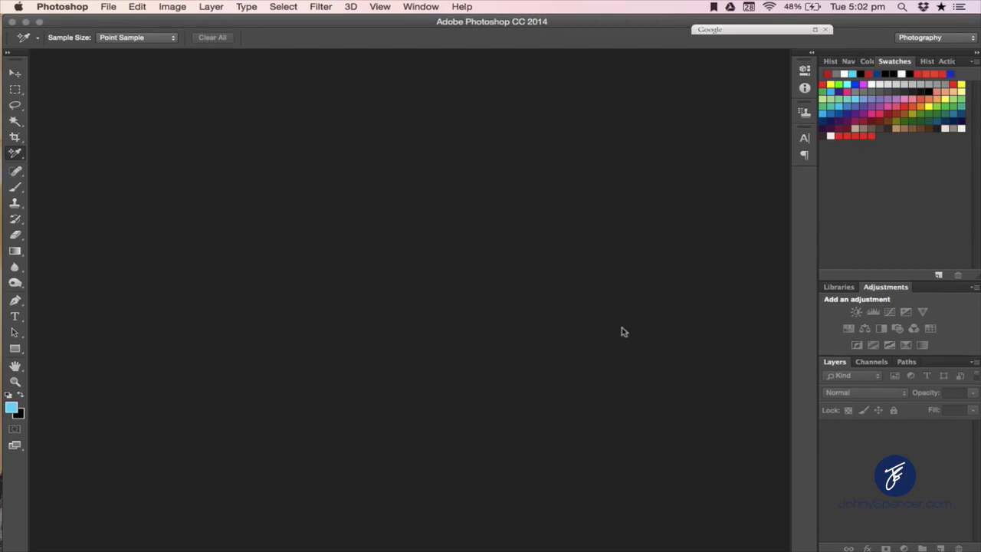
pyautogui.click(40, 23)
pyautogui.moveTo(83, 25); pyautogui.dragTo(87, 25)
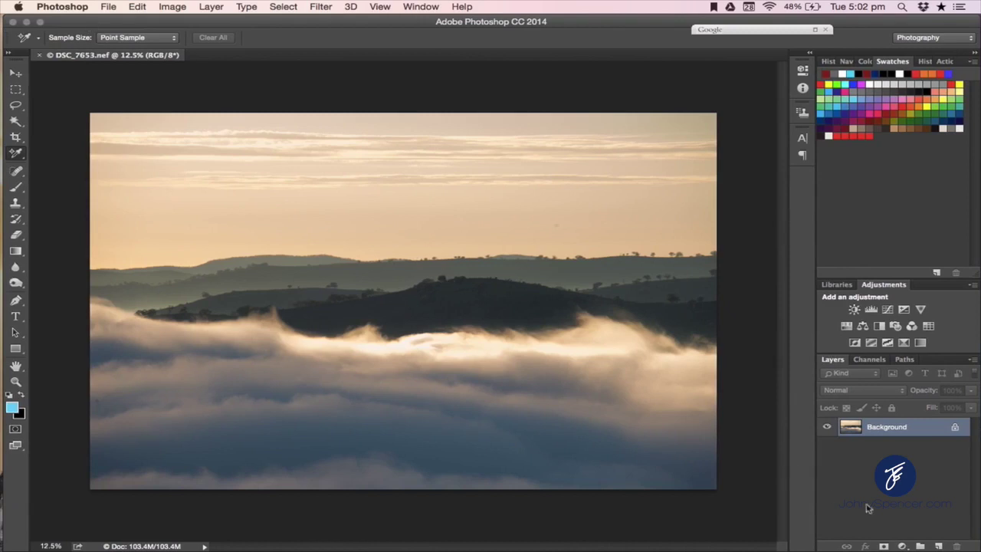
# Duplicate the Background layer and reset the foreground and background colours to black and white.
pyautogui.press('super+j')
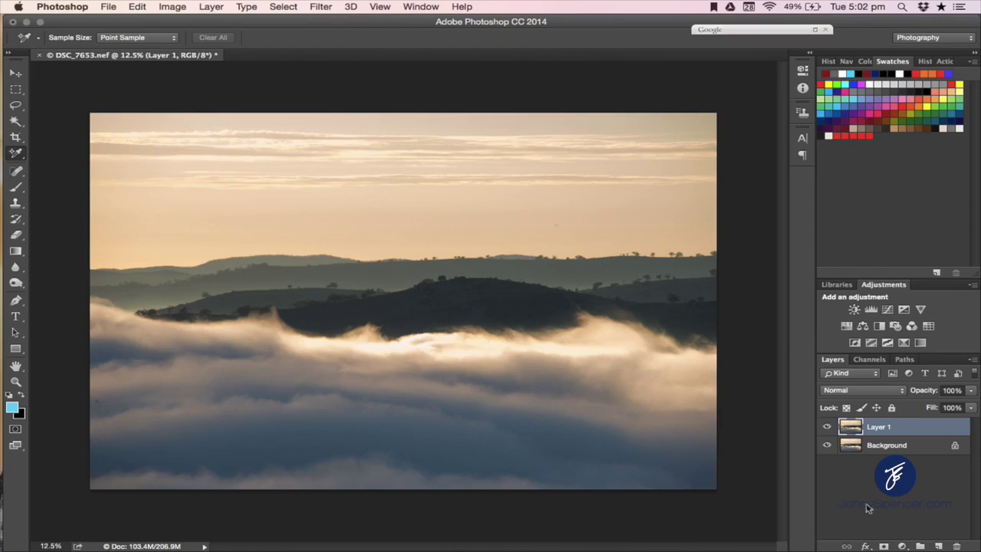
pyautogui.click(9, 394)
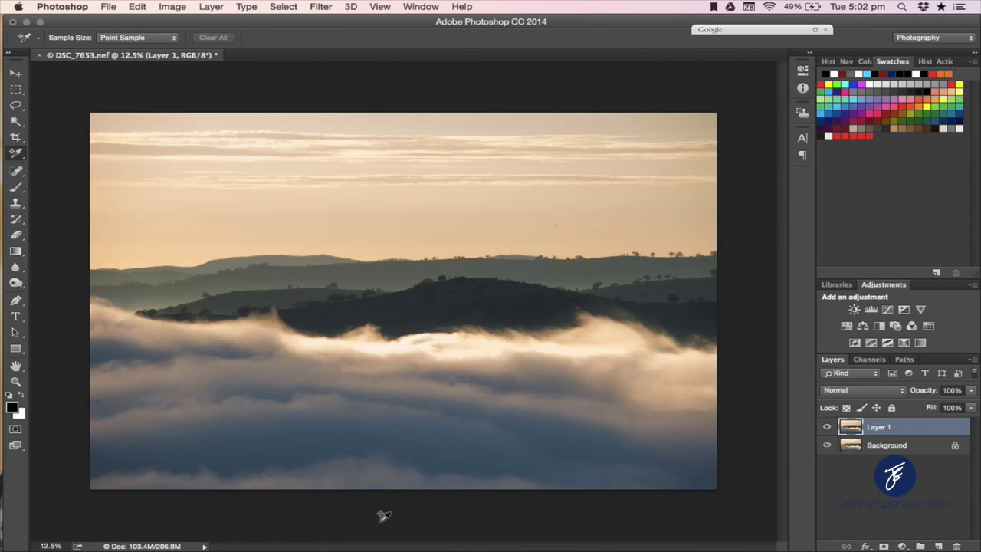
# Activate the Move tool and display the photo's histogram.
pyautogui.click(15, 73)
pyautogui.moveTo(311, 25); pyautogui.dragTo(309, 23)
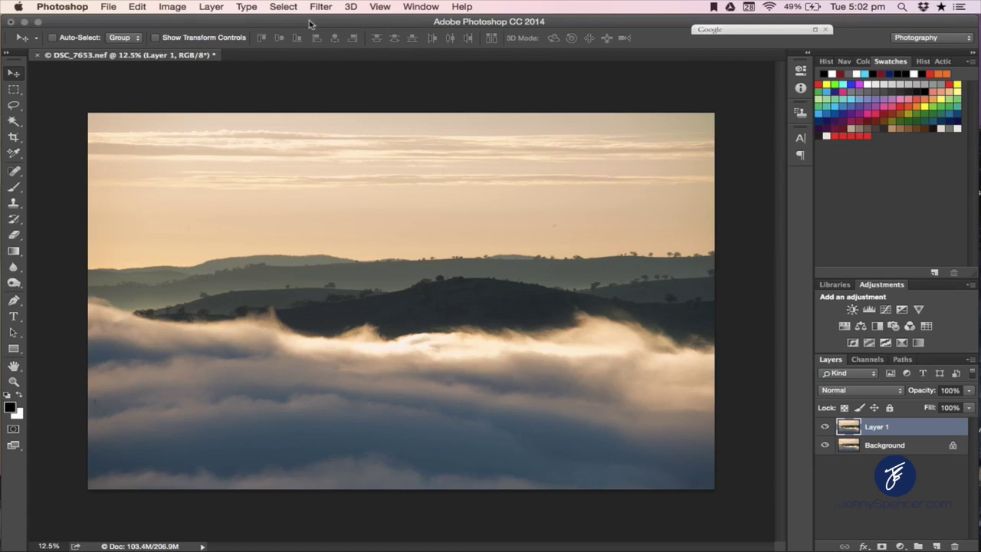
pyautogui.click(826, 63)
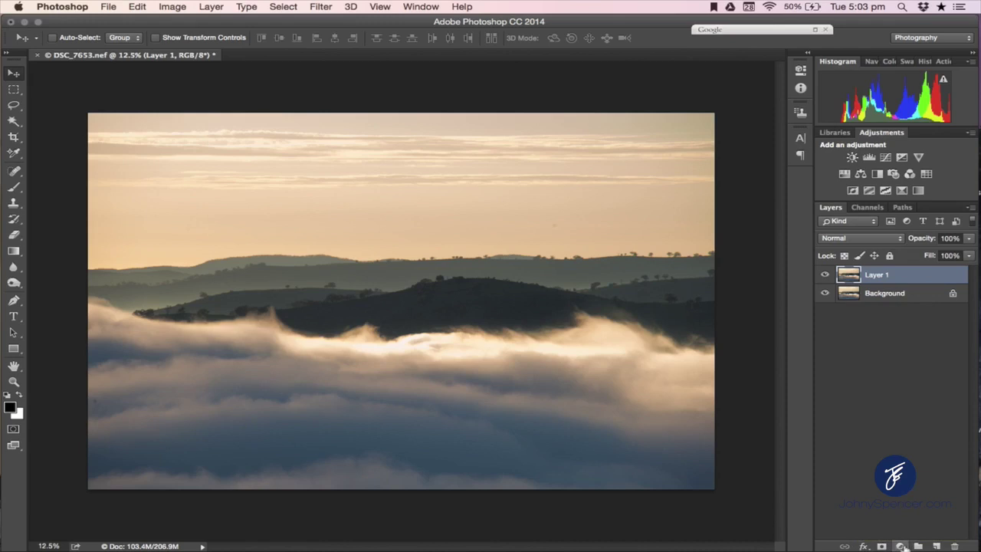
# Add a Threshold adjustment layer above the duplicated photo layer and set its Threshold Level to 50.
pyautogui.click(901, 545)
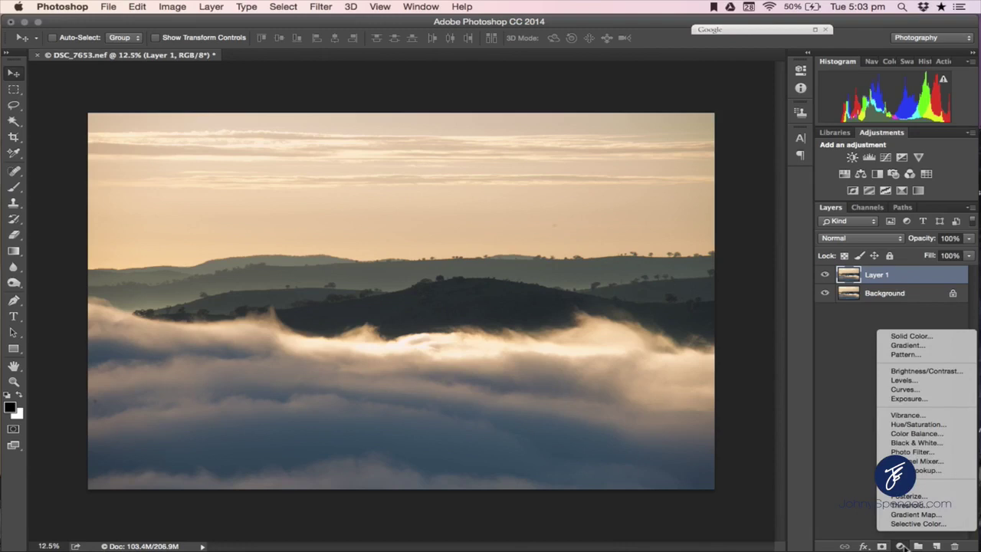
pyautogui.click(912, 506)
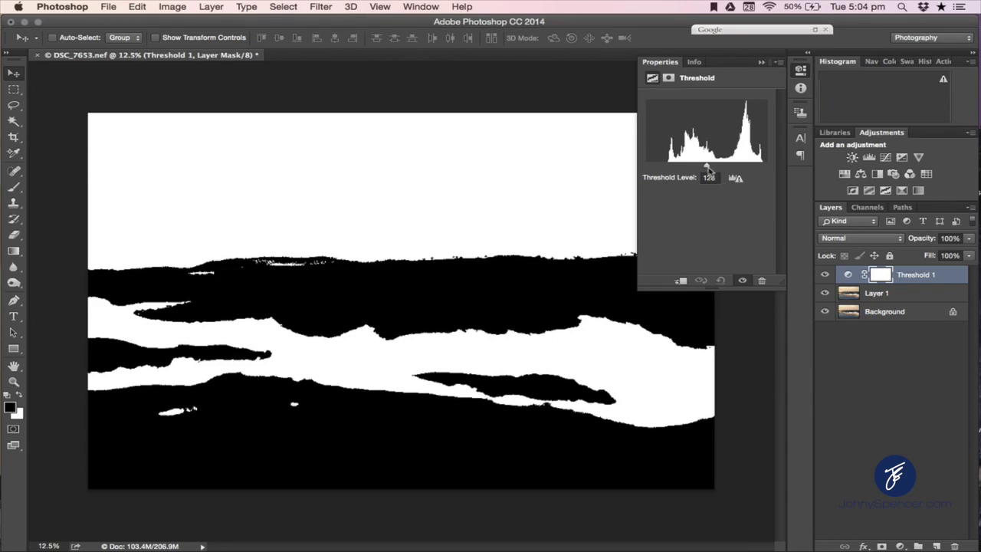
pyautogui.moveTo(708, 168); pyautogui.dragTo(669, 174)
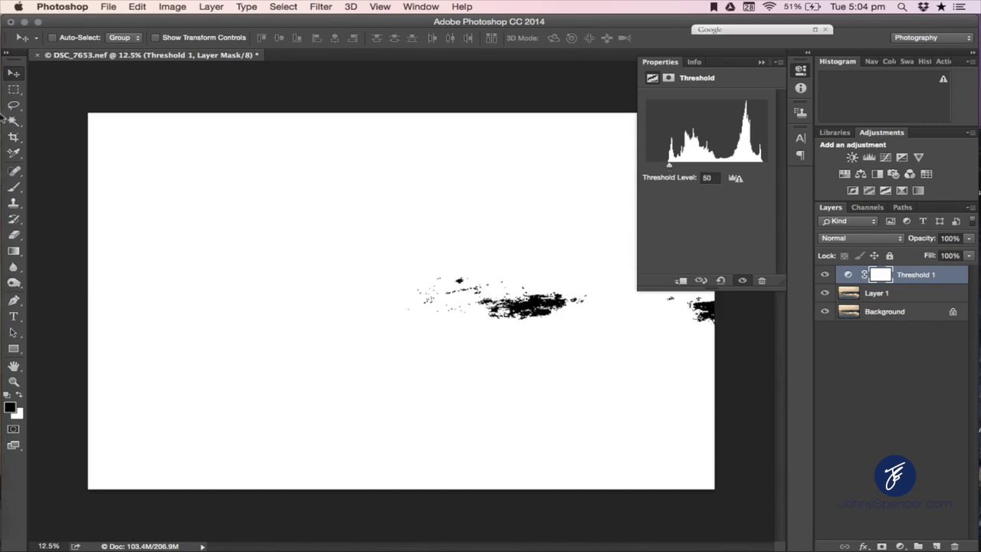
# Place a first Color Sampler point on the black patch that marks the darkest area of the central hill.
pyautogui.click(14, 156)
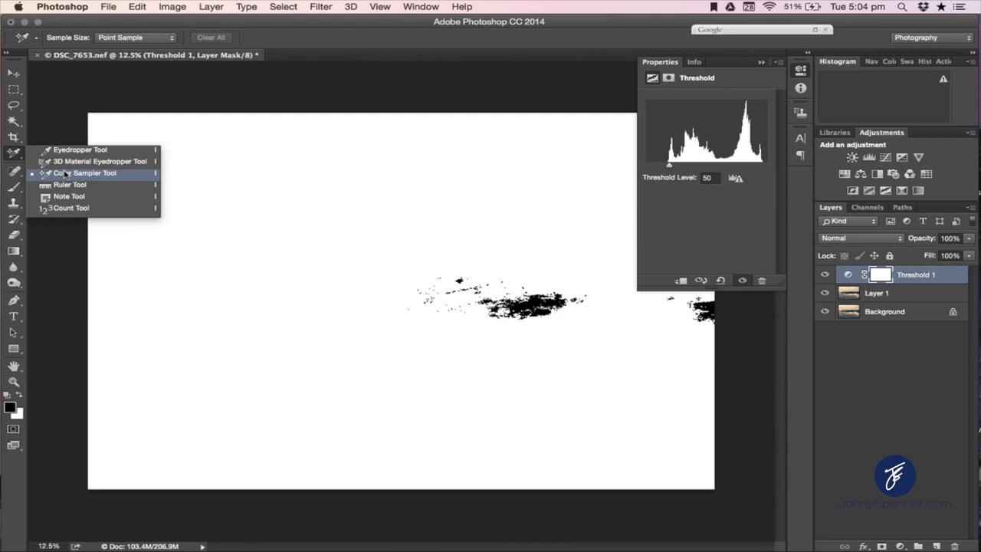
pyautogui.click(65, 175)
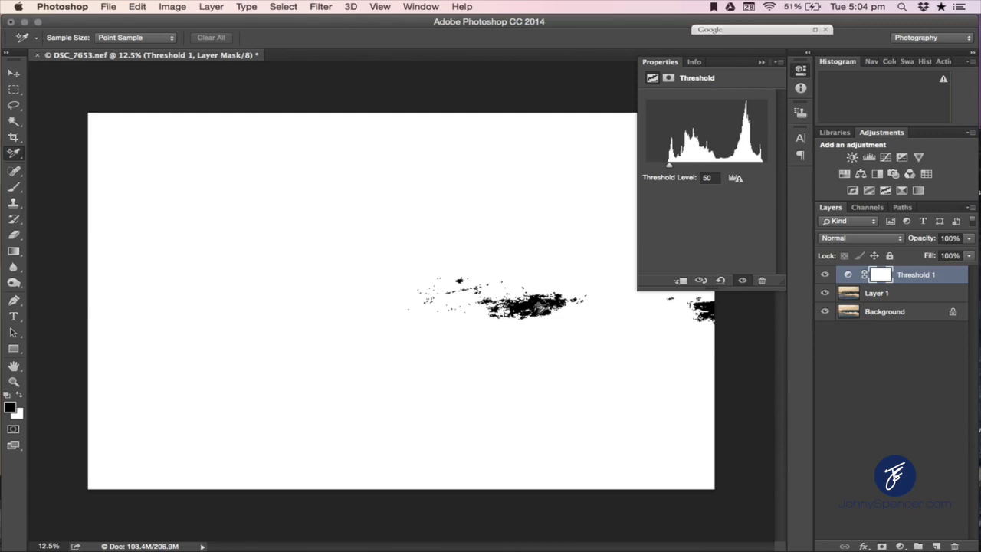
pyautogui.click(536, 297)
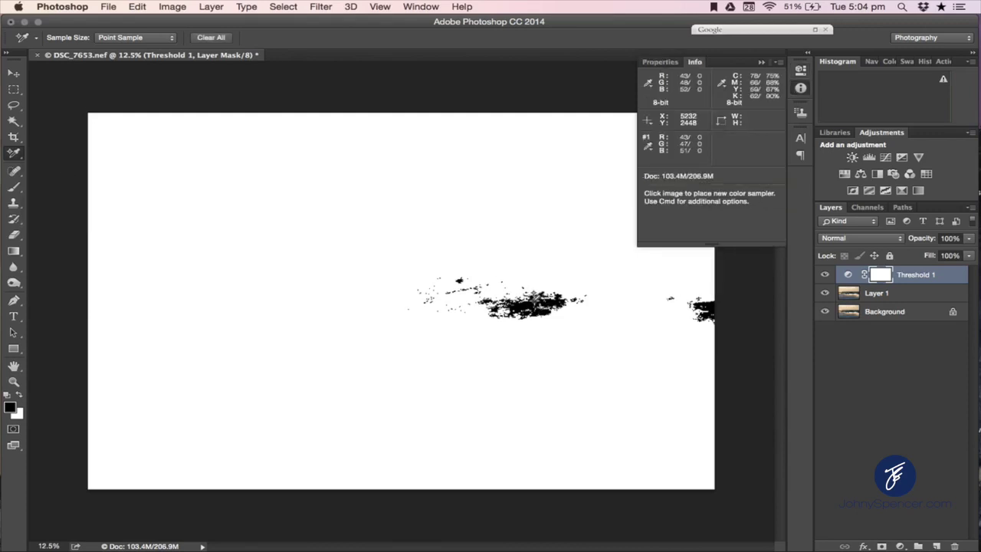
# Raise the Threshold Level to 242 and place a second colour sampler on the white patch in the clouds.
pyautogui.click(849, 276)
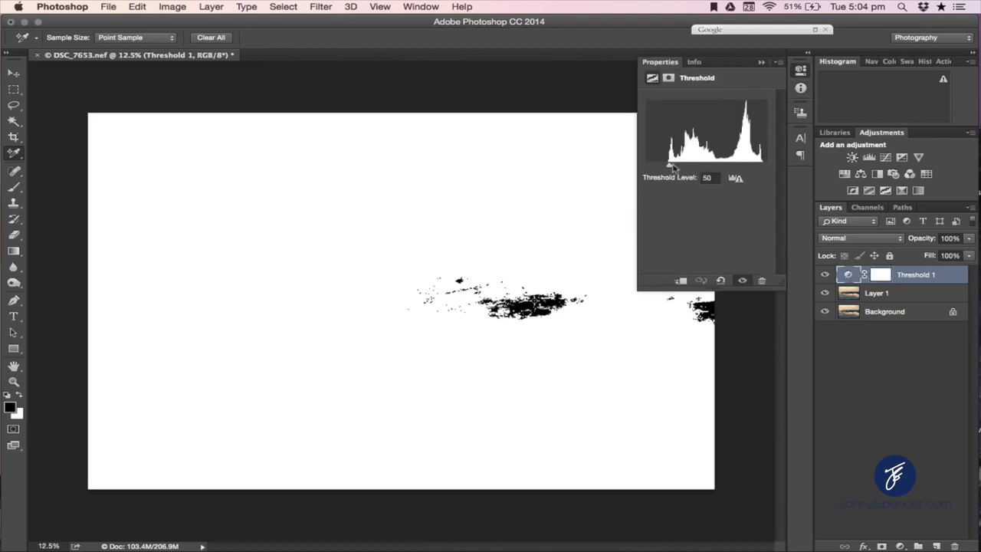
pyautogui.moveTo(671, 167); pyautogui.dragTo(761, 166)
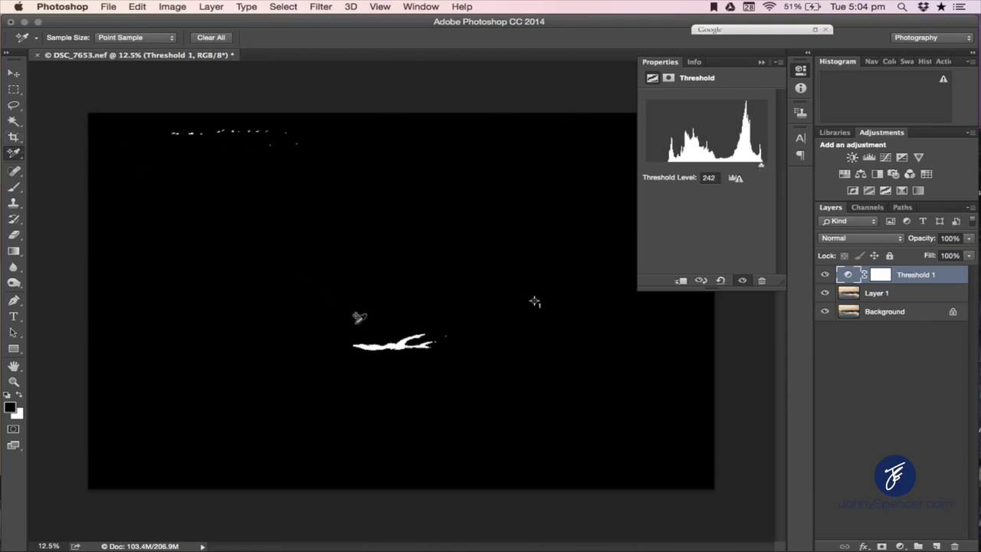
pyautogui.click(399, 341)
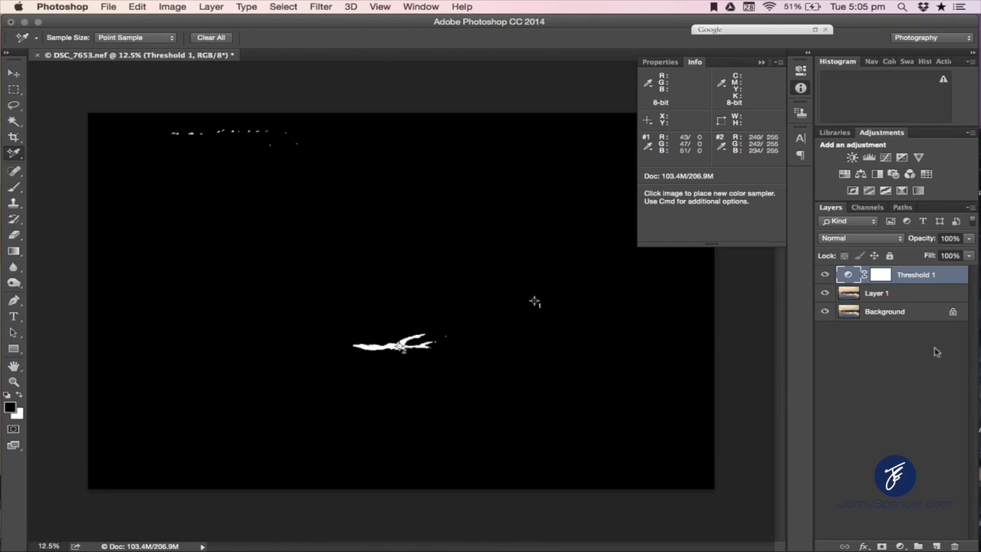
# Delete the Threshold adjustment layer and add a Curves adjustment layer above the duplicated photo layer.
pyautogui.moveTo(938, 279); pyautogui.dragTo(956, 544)
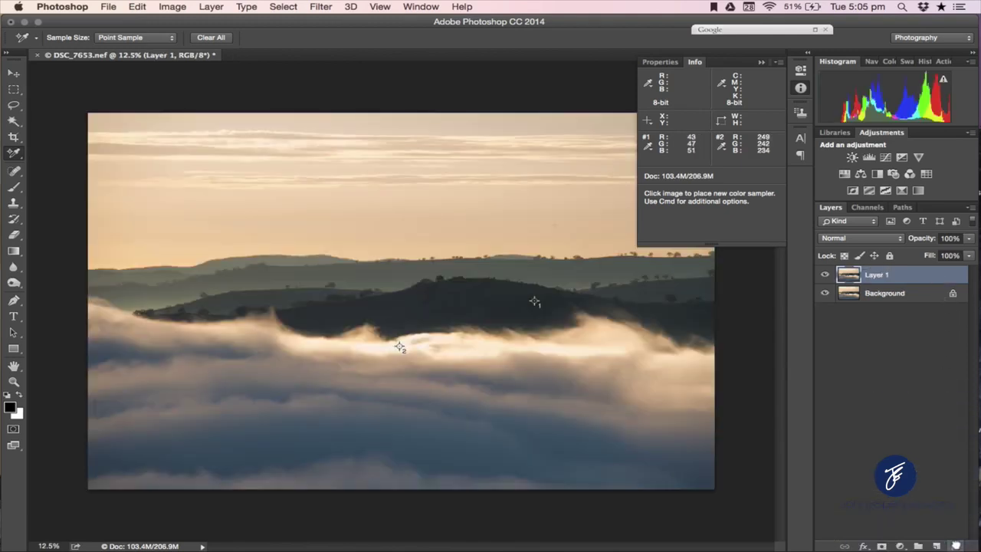
pyautogui.click(761, 62)
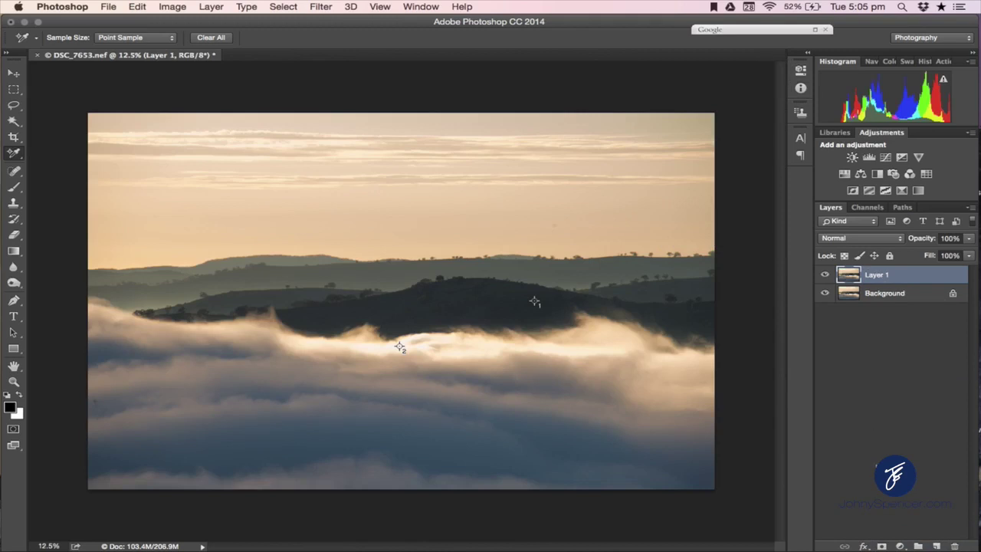
pyautogui.click(902, 546)
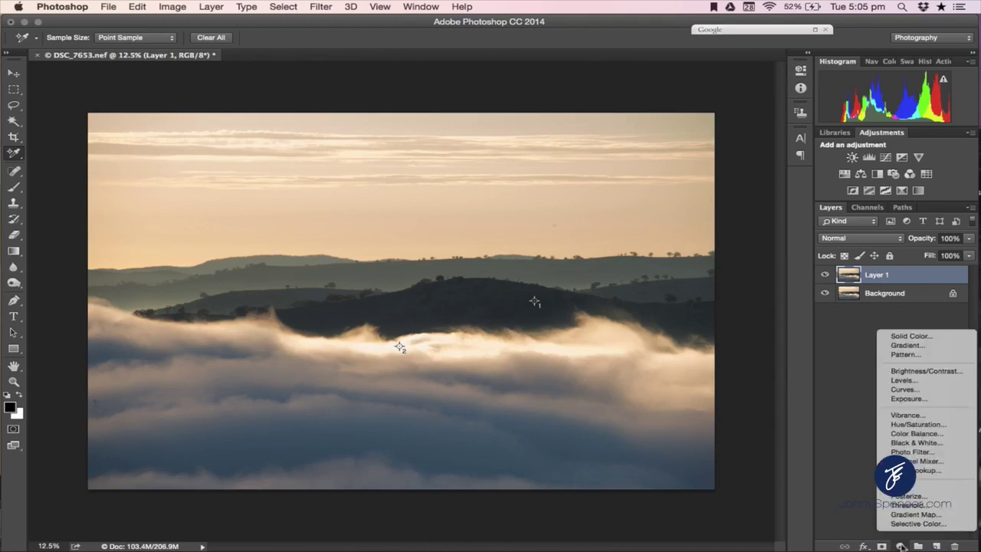
pyautogui.click(927, 390)
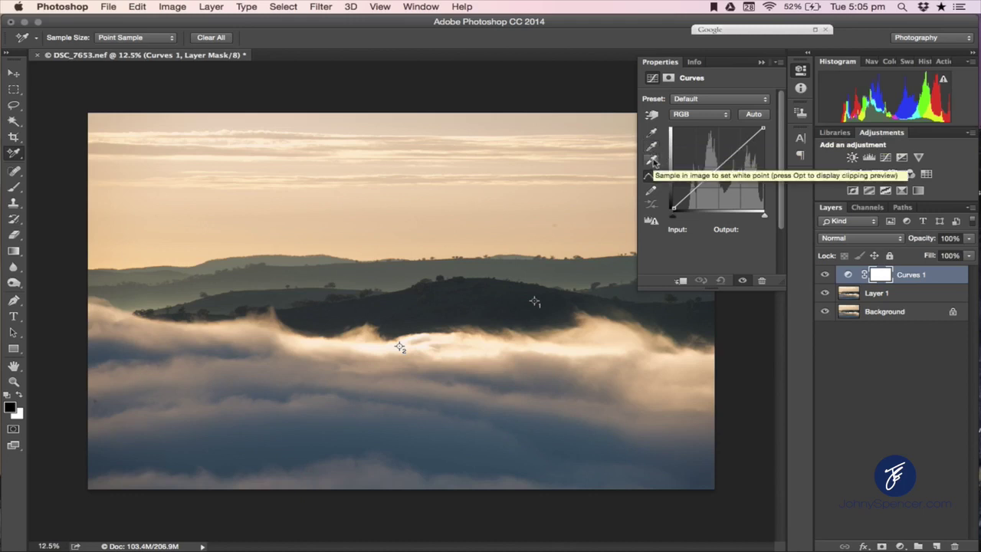
# Set the Curves black point at color sampler 1 on the dark hill and the white point at sampler 2 in the clouds.
pyautogui.click(651, 134)
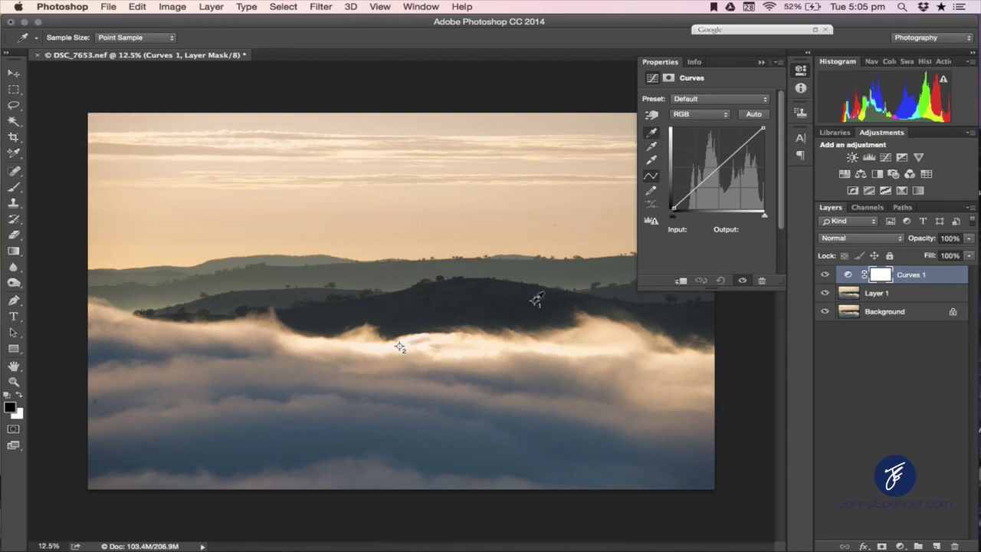
pyautogui.click(536, 300)
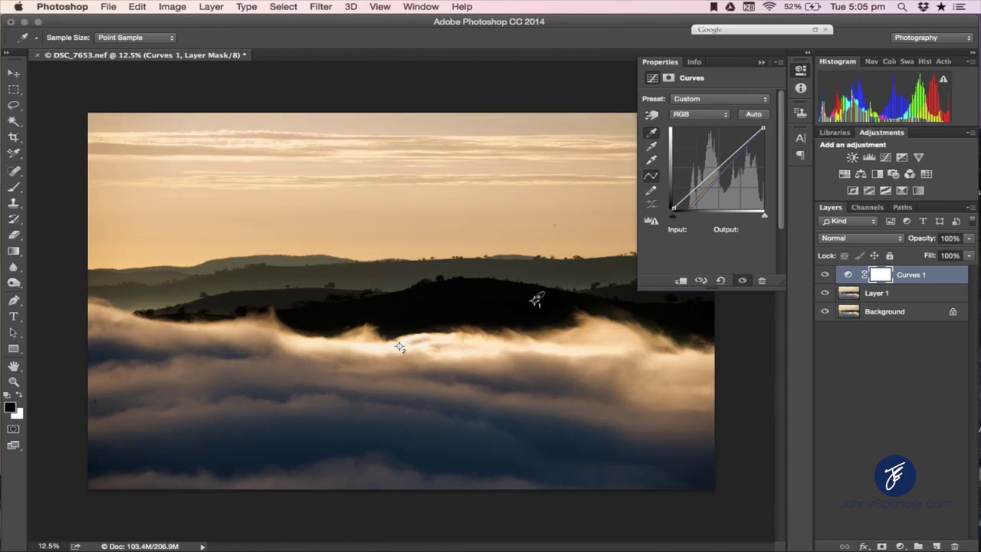
pyautogui.click(652, 160)
pyautogui.click(397, 349)
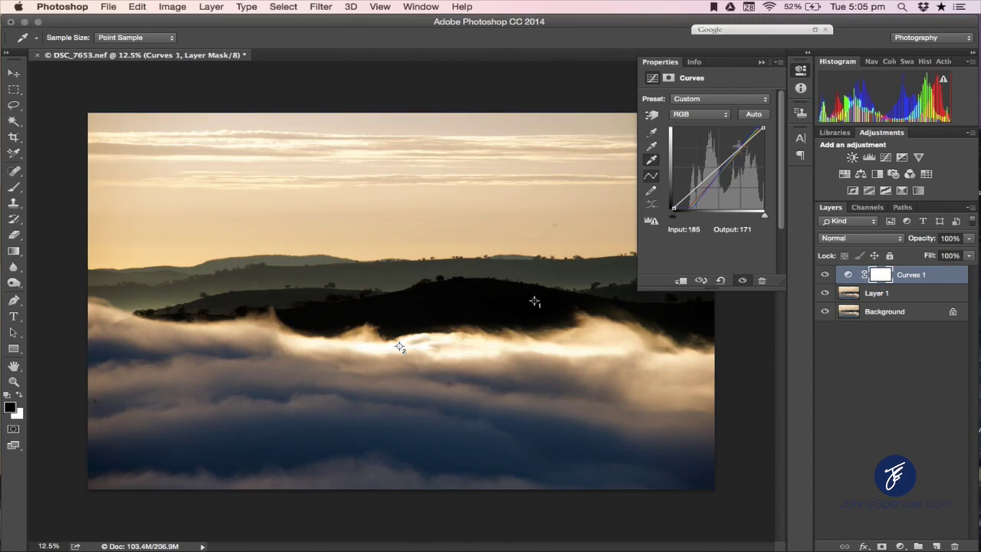
# Examine the Red channel's curve and return the Curves adjustment to the RGB composite.
pyautogui.click(721, 115)
pyautogui.click(719, 123)
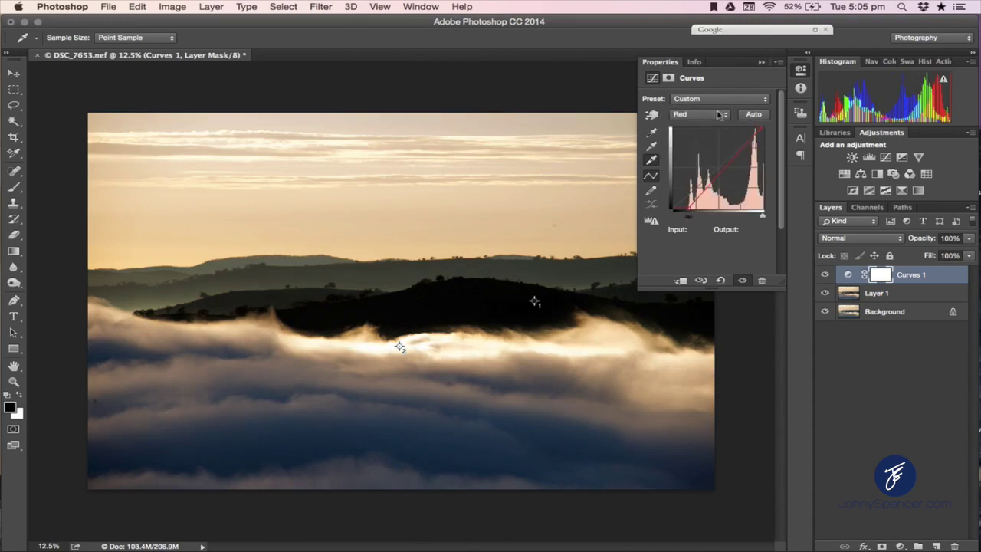
pyautogui.click(722, 113)
pyautogui.click(711, 106)
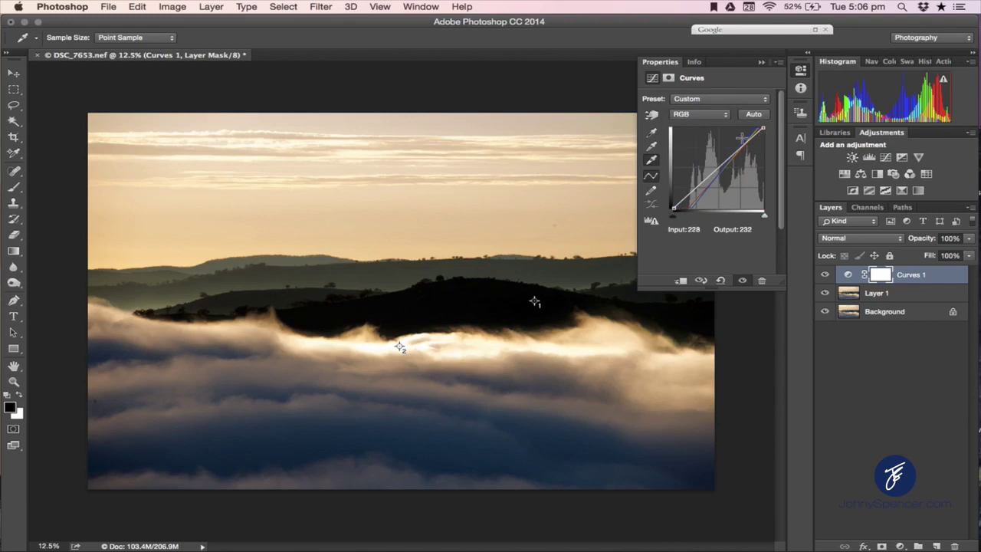
# Compare the photo with and without the Curves adjustment by switching that layer's visibility off and on.
pyautogui.click(761, 61)
pyautogui.click(825, 275)
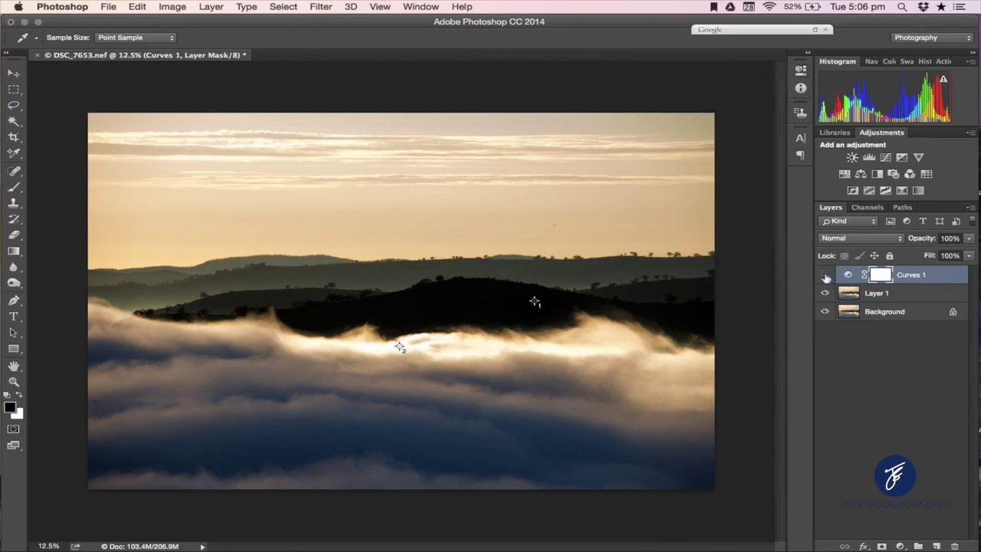
pyautogui.click(825, 275)
pyautogui.click(826, 276)
pyautogui.click(826, 275)
# Reduce the Curves layer's opacity to 84% and check the photo with the adjustment hidden and shown.
pyautogui.moveTo(928, 241); pyautogui.dragTo(918, 244)
pyautogui.click(825, 275)
pyautogui.click(826, 276)
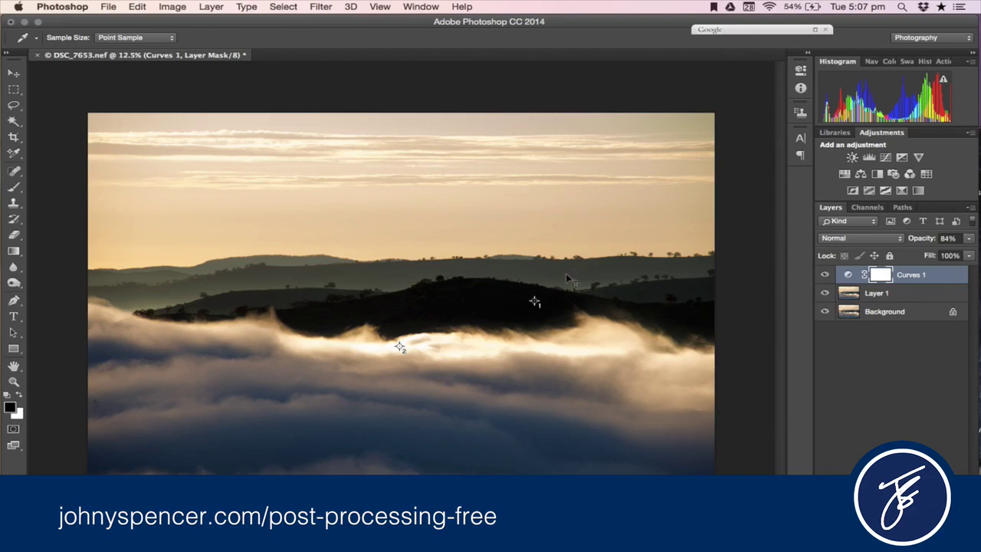
pyautogui.press('super+plus')
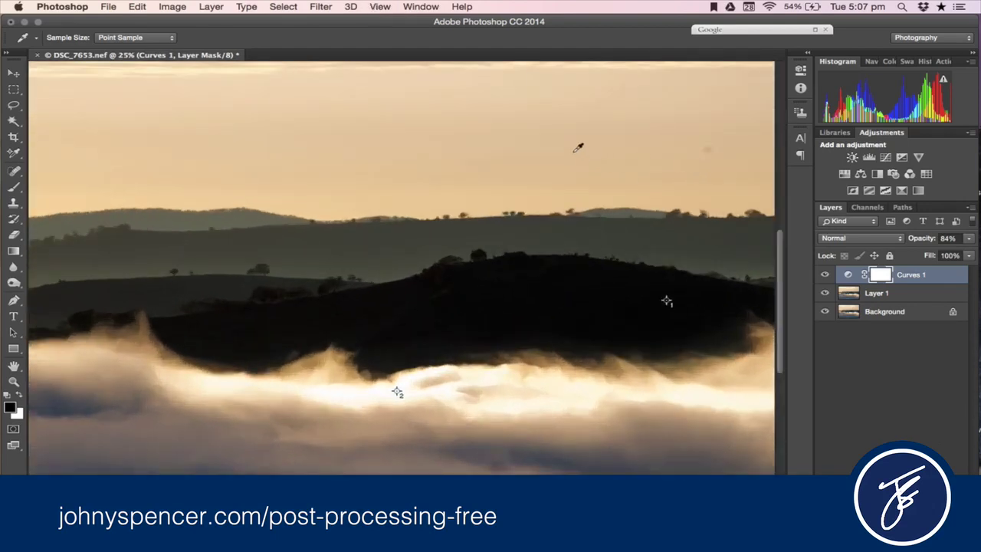
pyautogui.hscroll(5, 536, 177)
pyautogui.scroll(2, 536, 177)
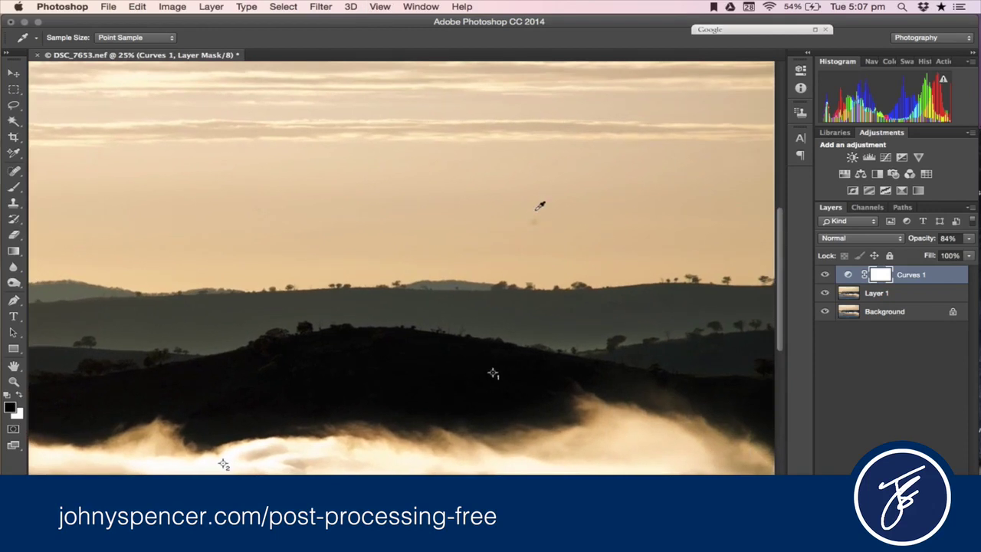
pyautogui.press('super+minus')
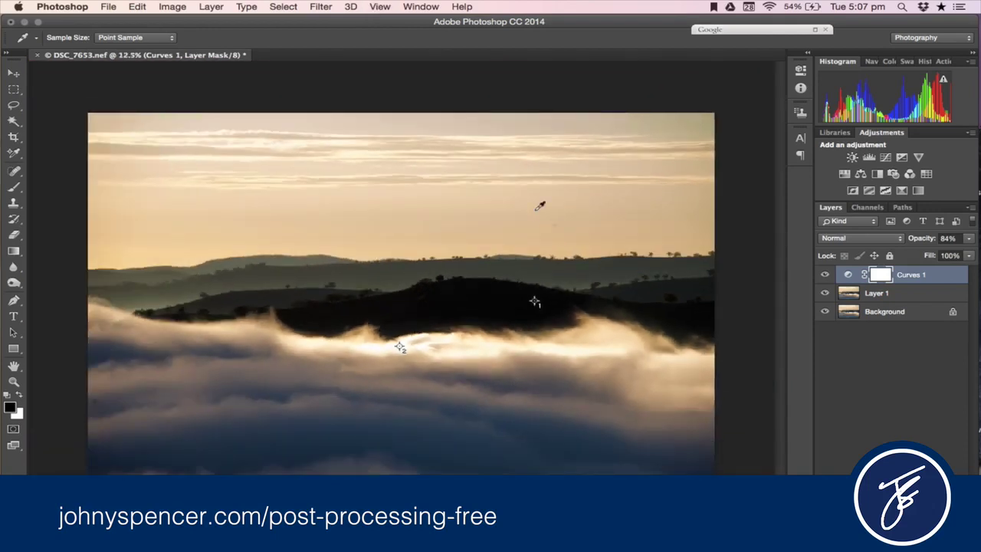